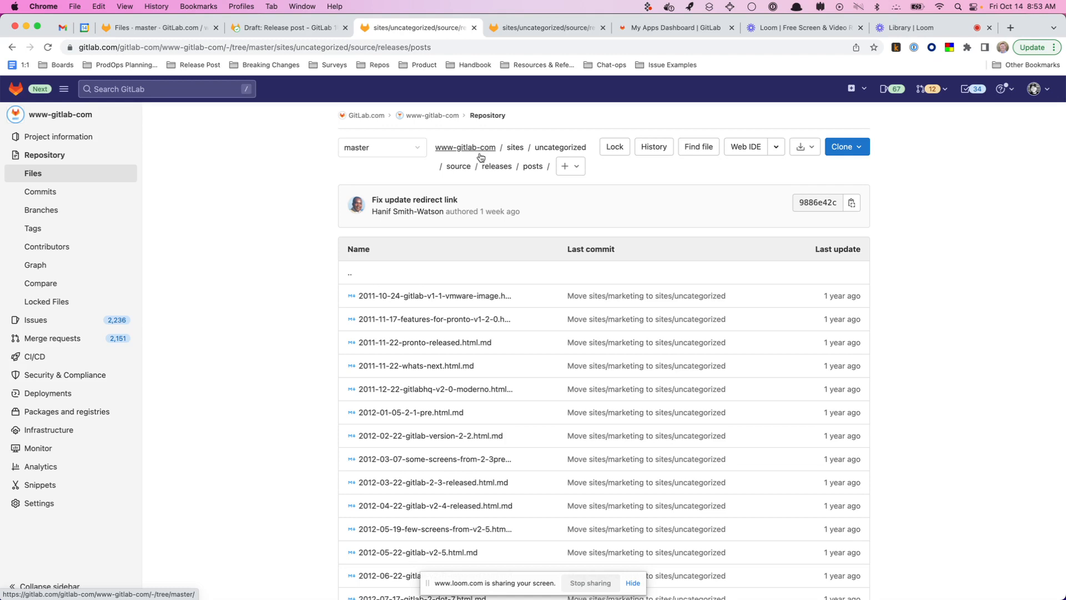
Open the bookmarked GitLab 15.2 release post in a new browser tab and switch to it
{"action": "left_click", "coordinate": [196, 65]}
{"action": "mouse_move", "coordinate": [200, 100]}
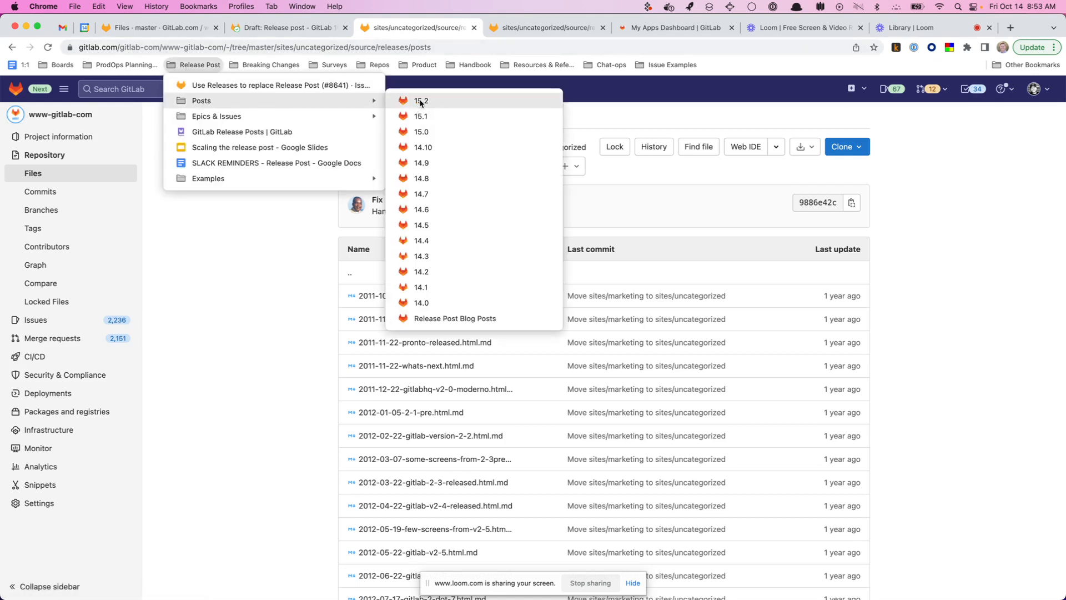
{"action": "left_click", "coordinate": [421, 100], "text": "super"}
{"action": "left_click", "coordinate": [923, 31]}
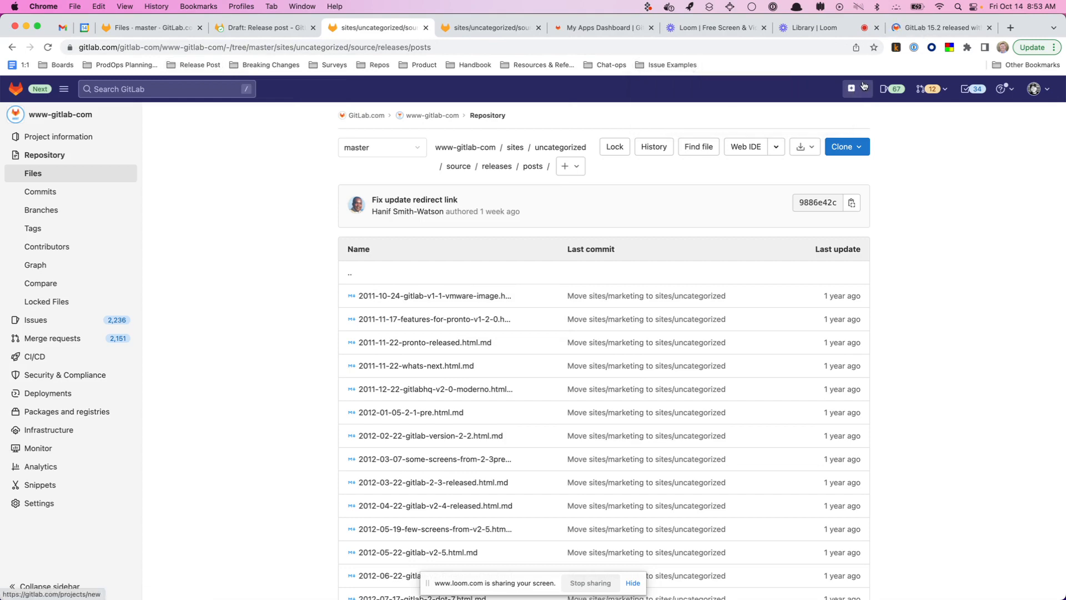
{"action": "left_click", "coordinate": [935, 28]}
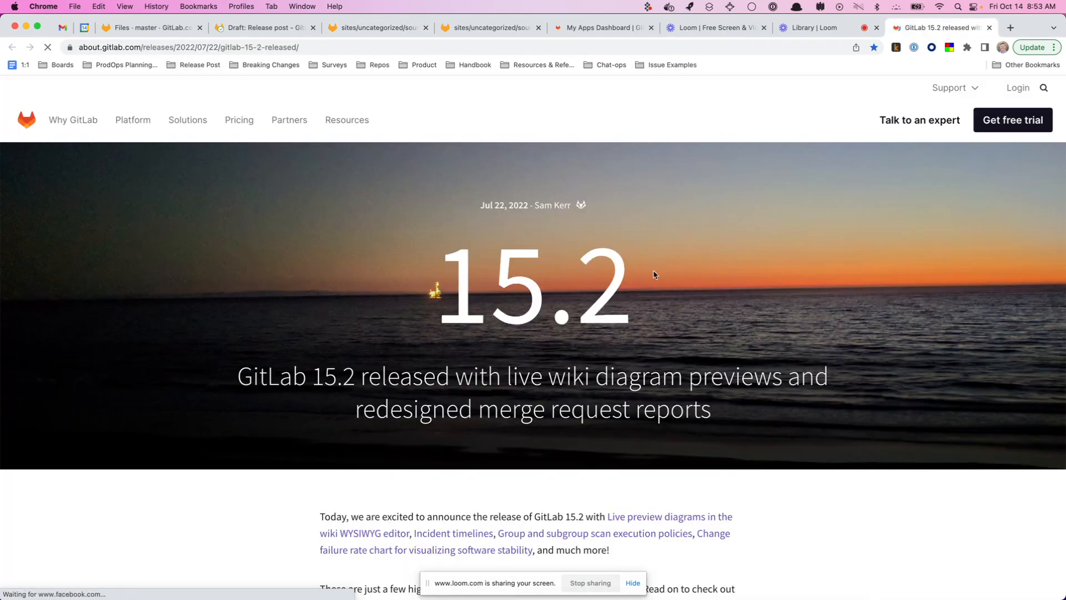
Examine the introduction paragraphs and the first feature section of the GitLab 15.2 release post
{"action": "scroll", "coordinate": [649, 278], "scroll_direction": "down", "scroll_amount": 3}
{"action": "scroll", "coordinate": [643, 314], "scroll_direction": "down", "scroll_amount": 3}
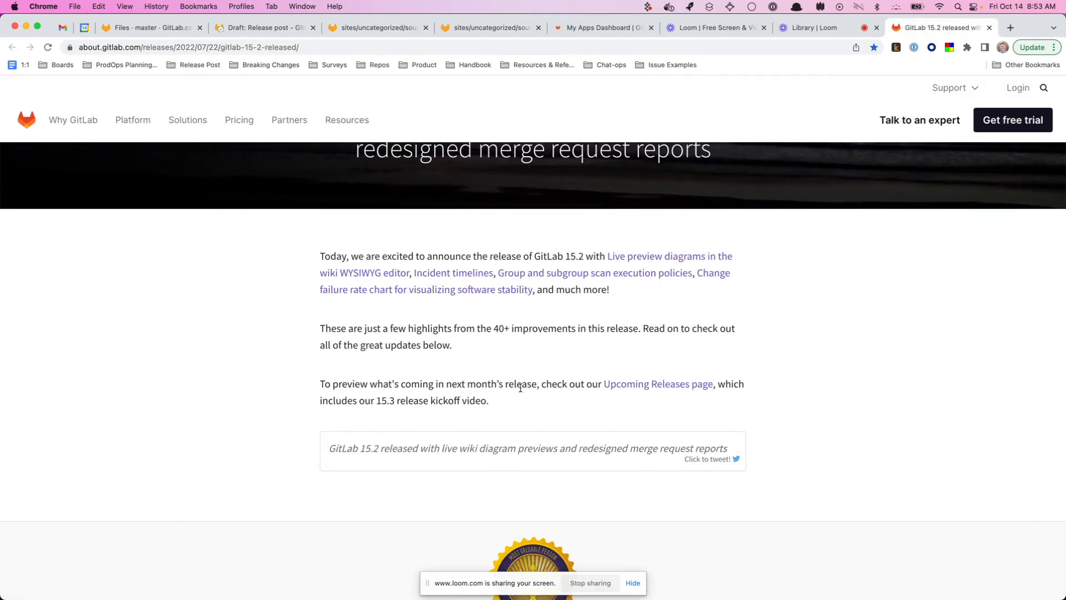
{"action": "left_click_drag", "start_coordinate": [520, 407], "coordinate": [288, 262]}
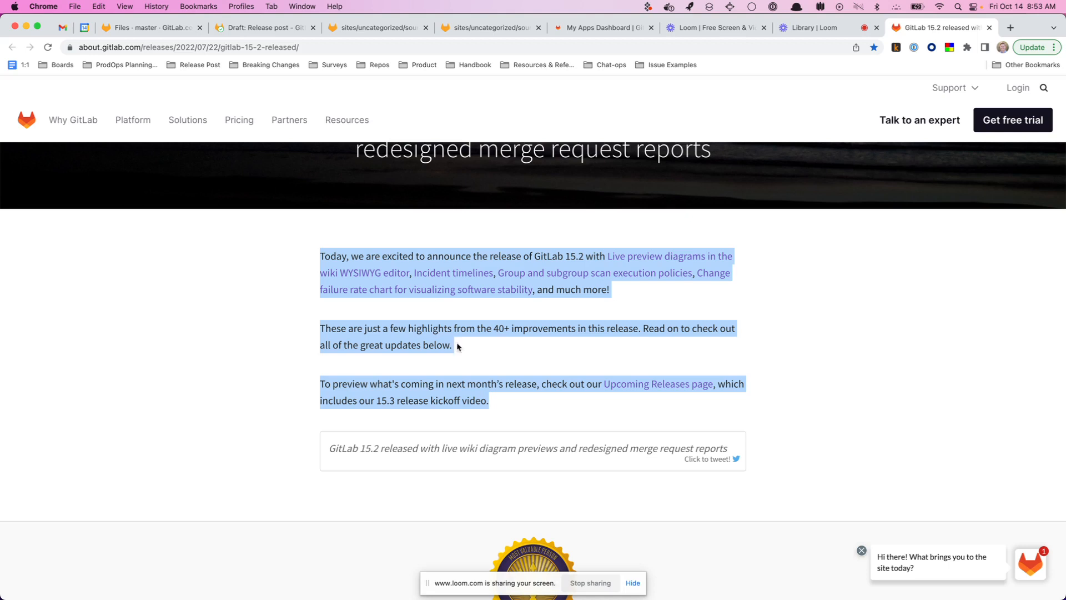
{"action": "left_click", "coordinate": [701, 344]}
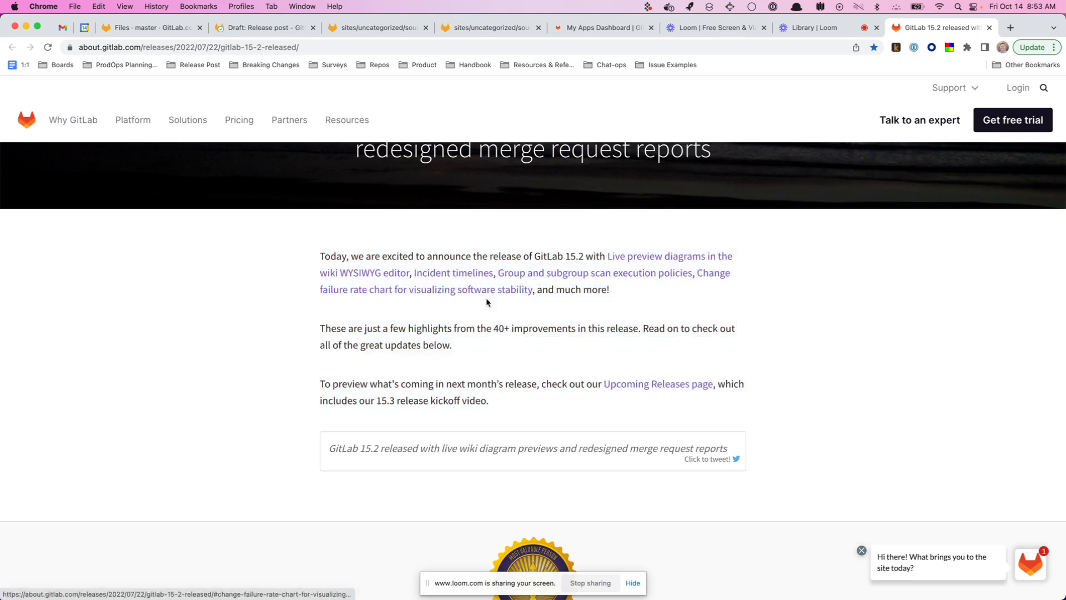
{"action": "scroll", "coordinate": [709, 373], "scroll_direction": "down", "scroll_amount": 10}
{"action": "scroll", "coordinate": [709, 373], "scroll_direction": "down", "scroll_amount": 5}
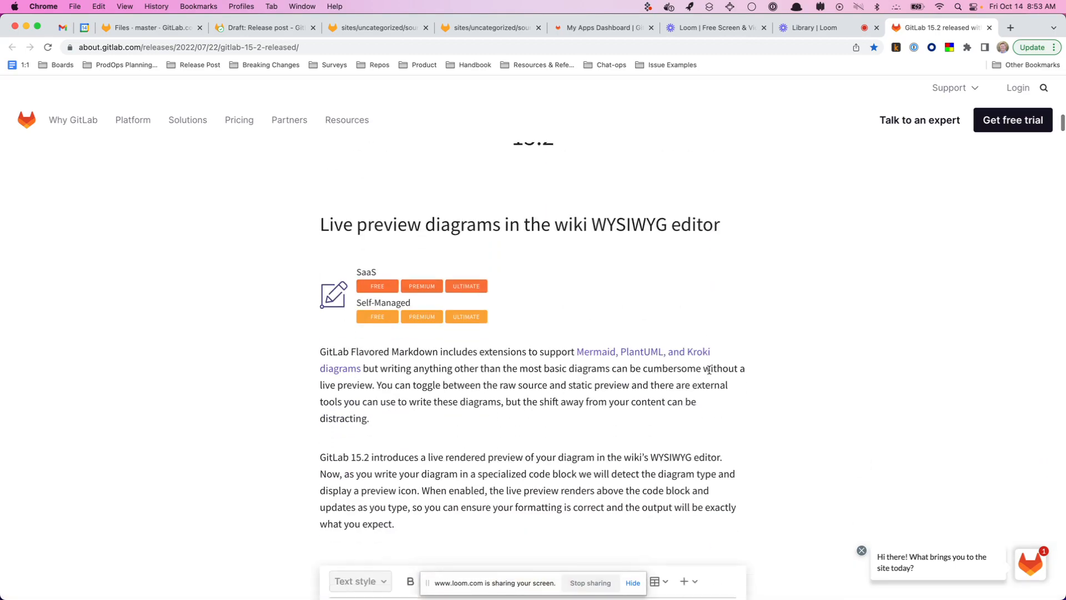
{"action": "scroll", "coordinate": [861, 349], "scroll_direction": "up", "scroll_amount": 20}
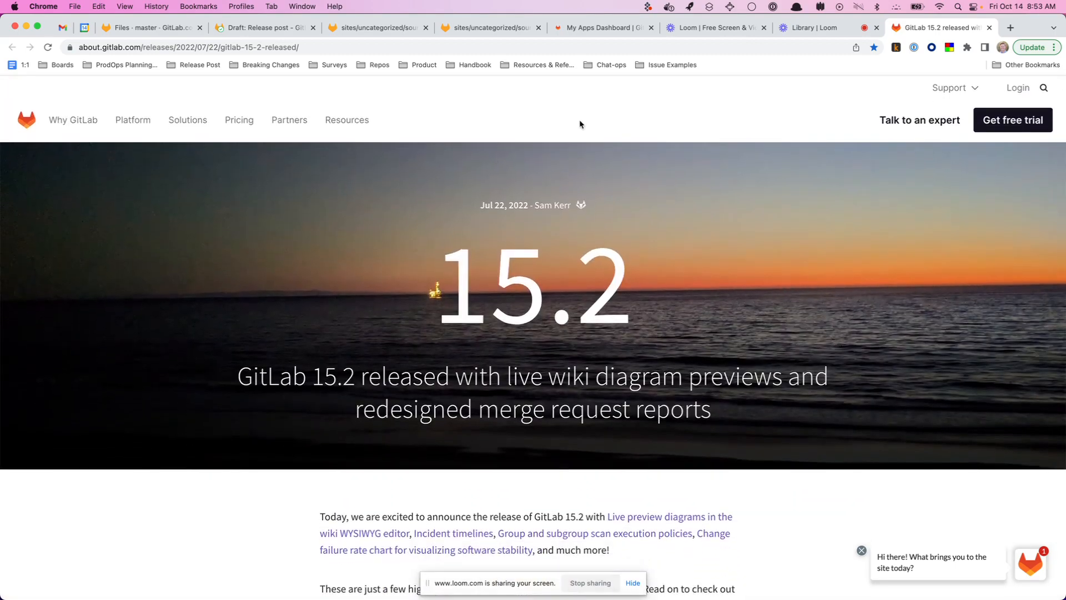
{"action": "scroll", "coordinate": [705, 283], "scroll_direction": "down", "scroll_amount": 5}
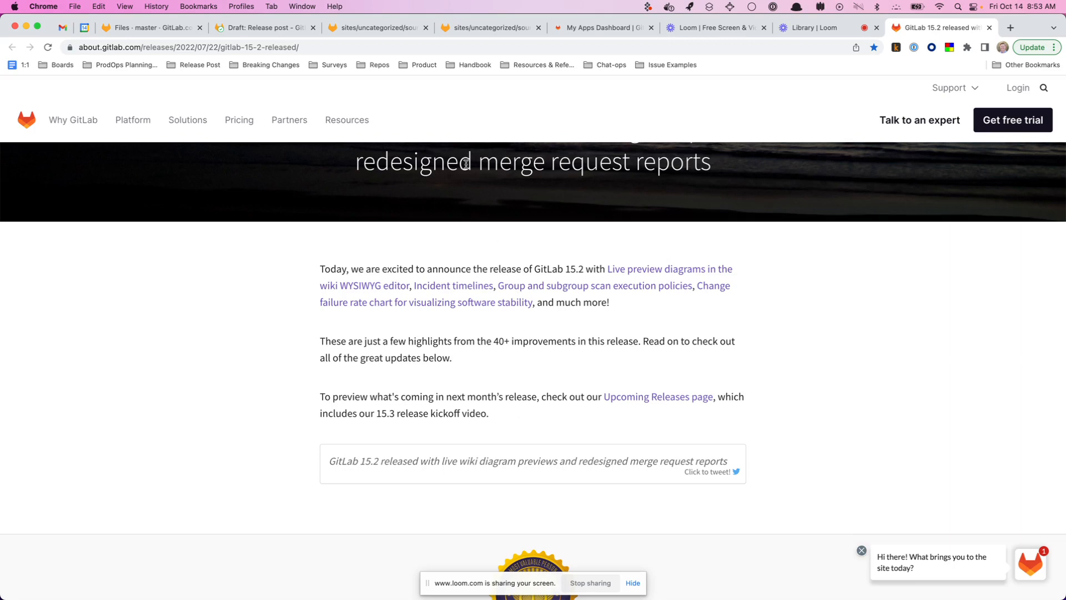
Return to the www-gitlab-com repository's releases/posts folder and open the file 2022-09-22-gitlab-15-4-released.html.md
{"action": "left_click", "coordinate": [387, 34]}
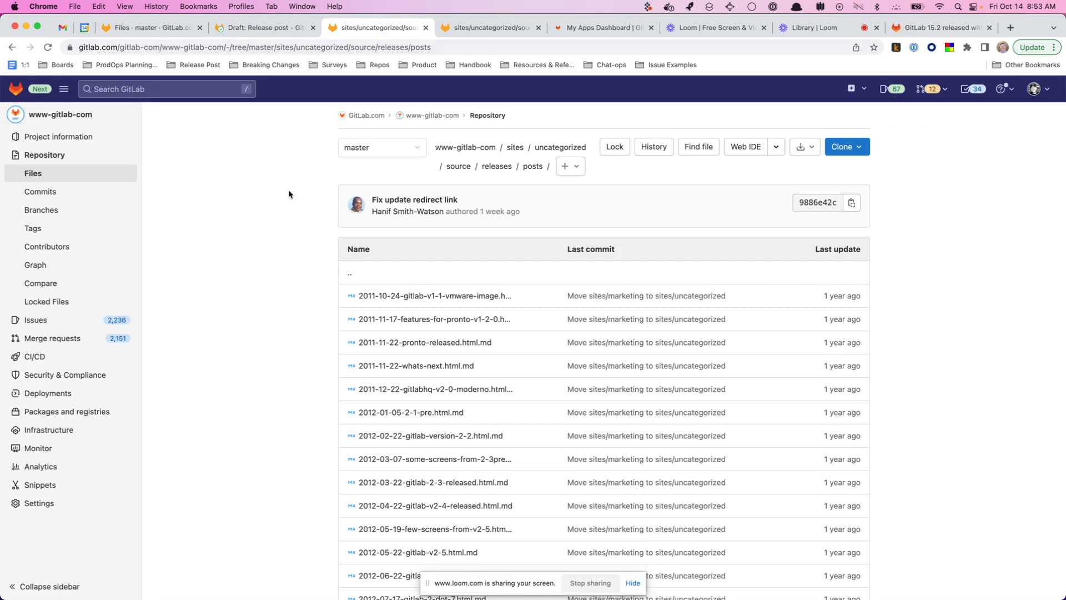
{"action": "left_click", "coordinate": [378, 47]}
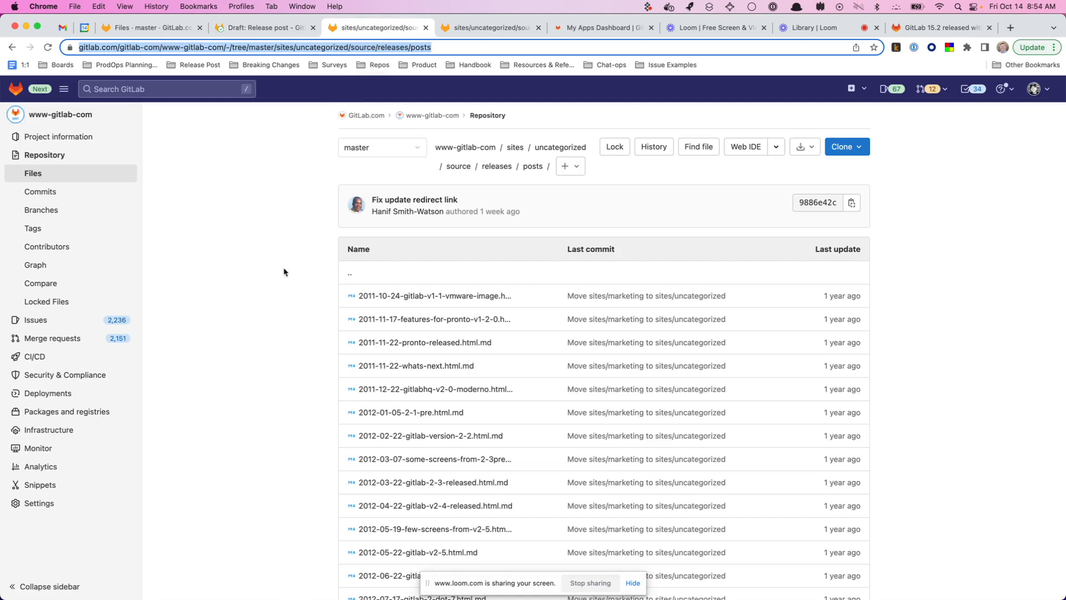
{"action": "left_click", "coordinate": [278, 309]}
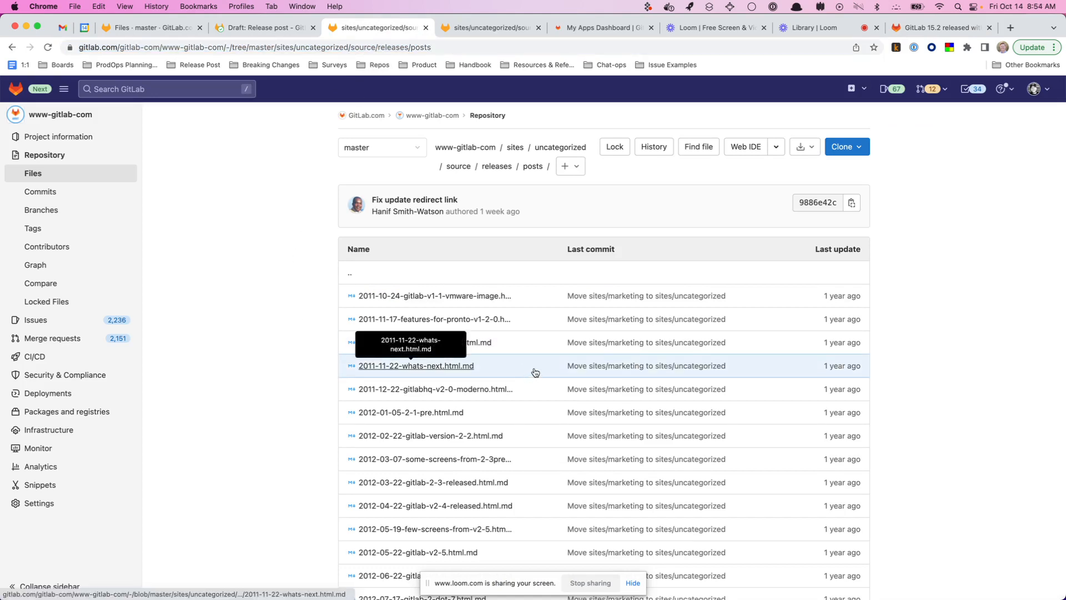
{"action": "scroll", "coordinate": [527, 375], "scroll_direction": "down", "scroll_amount": 20}
{"action": "scroll", "coordinate": [534, 372], "scroll_direction": "up", "scroll_amount": 20}
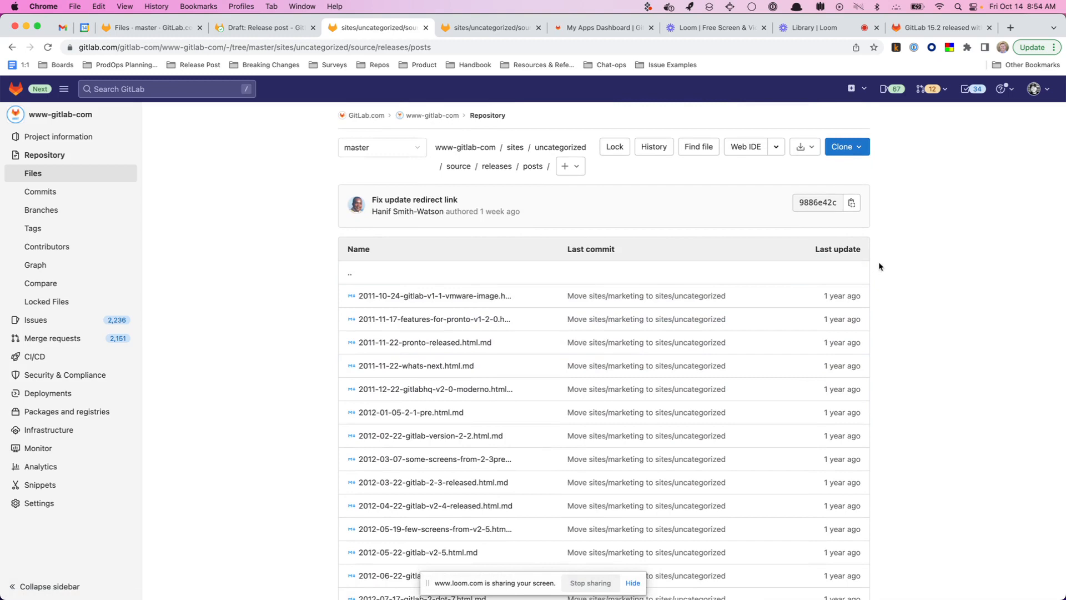
{"action": "scroll", "coordinate": [879, 263], "scroll_direction": "down", "scroll_amount": 20}
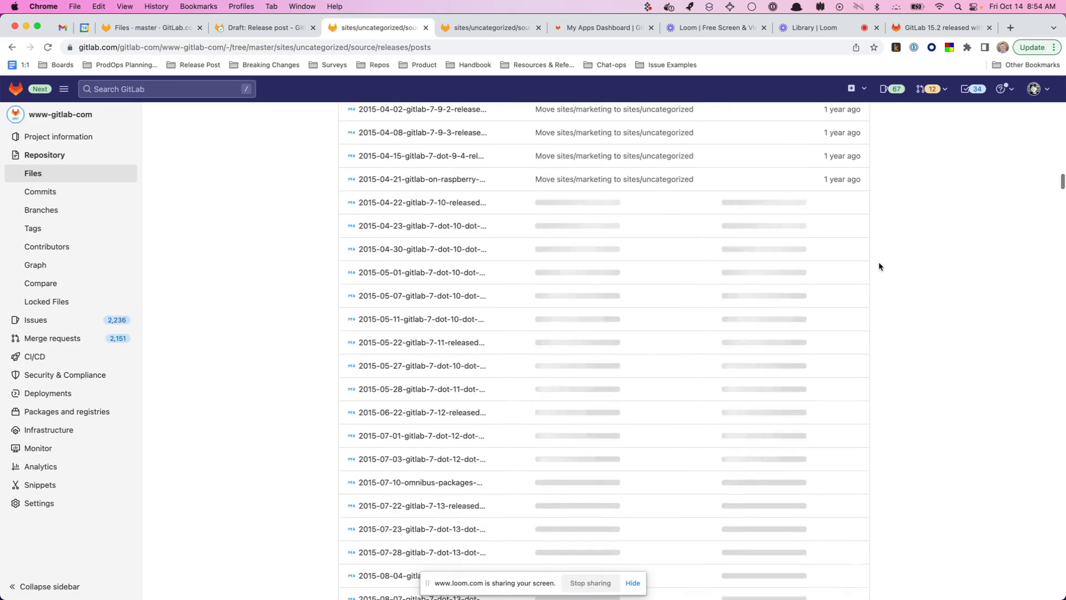
{"action": "key", "text": "End"}
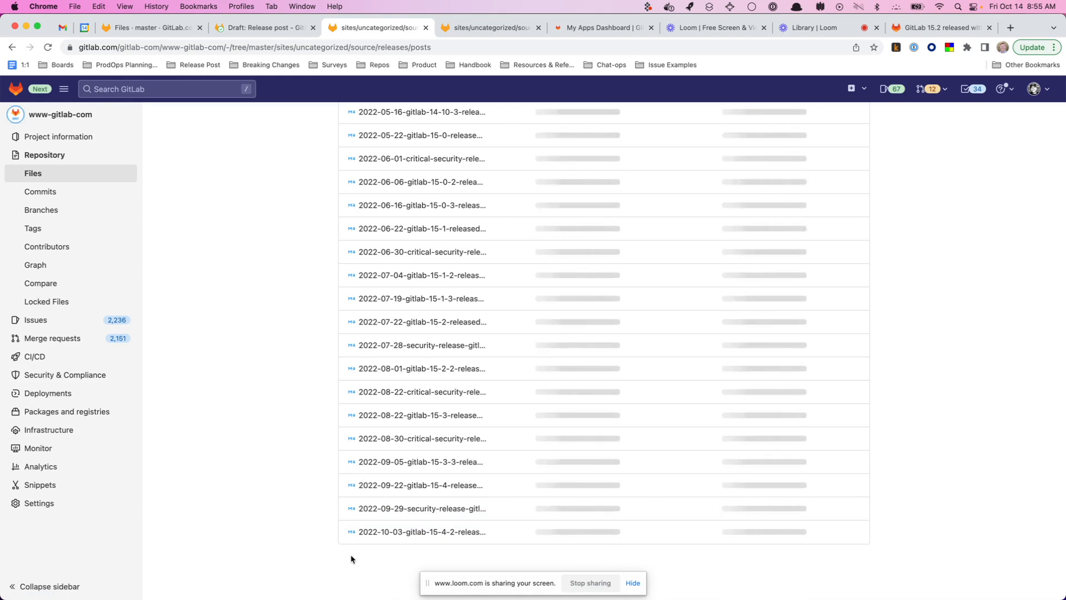
{"action": "left_click", "coordinate": [424, 486]}
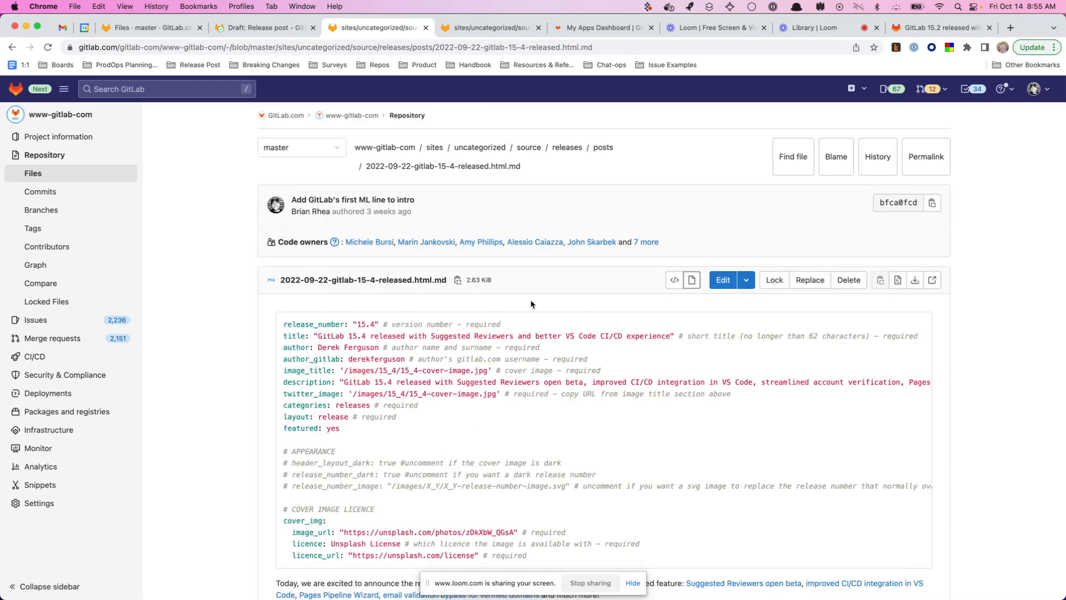
Review the 15.4 release post file and open it in the single-file editor instead of the Web IDE
{"action": "scroll", "coordinate": [386, 308], "scroll_direction": "down", "scroll_amount": 3}
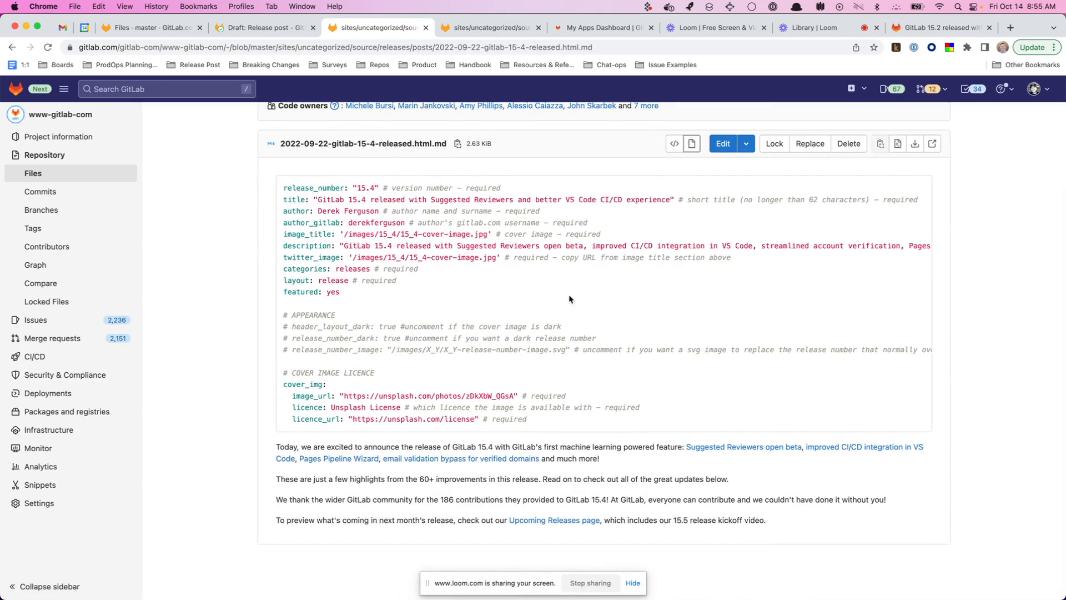
{"action": "scroll", "coordinate": [557, 300], "scroll_direction": "up", "scroll_amount": 3}
{"action": "scroll", "coordinate": [556, 297], "scroll_direction": "down", "scroll_amount": 1}
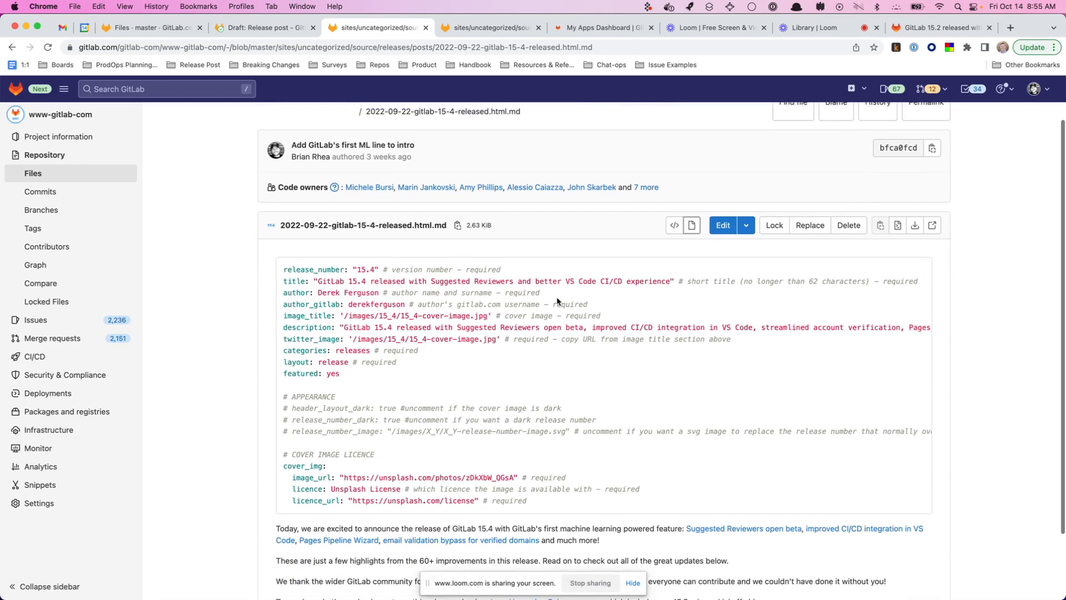
{"action": "scroll", "coordinate": [559, 309], "scroll_direction": "down", "scroll_amount": 1}
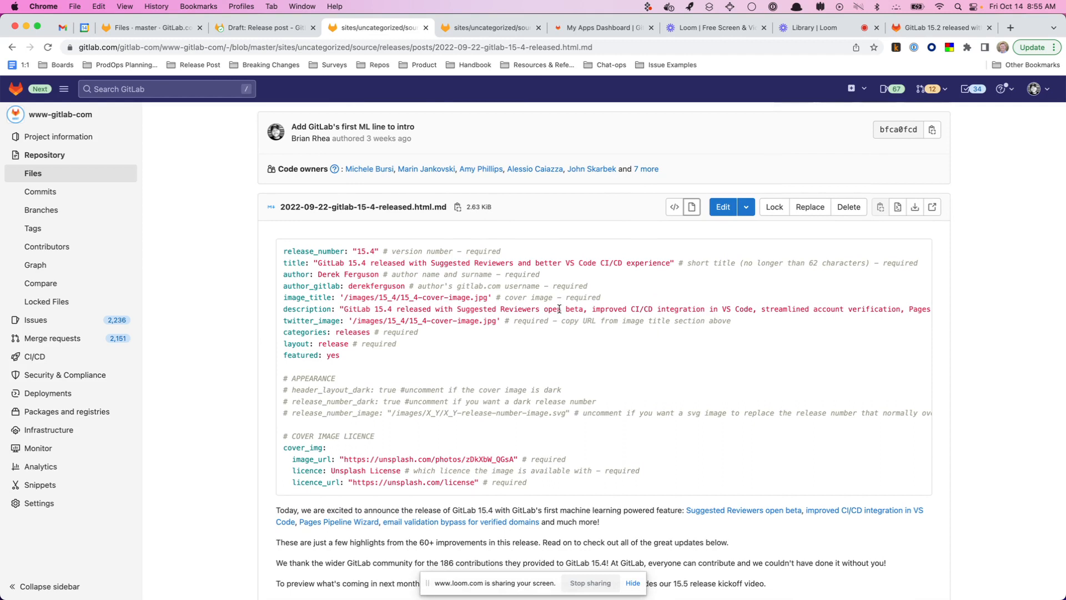
{"action": "left_click", "coordinate": [746, 207]}
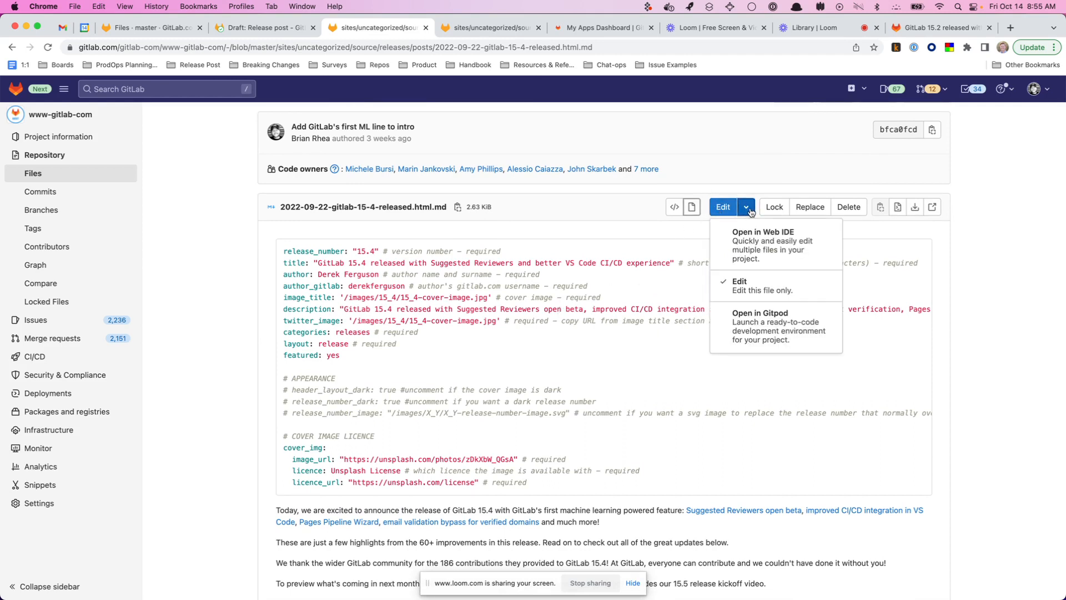
{"action": "left_click", "coordinate": [741, 247]}
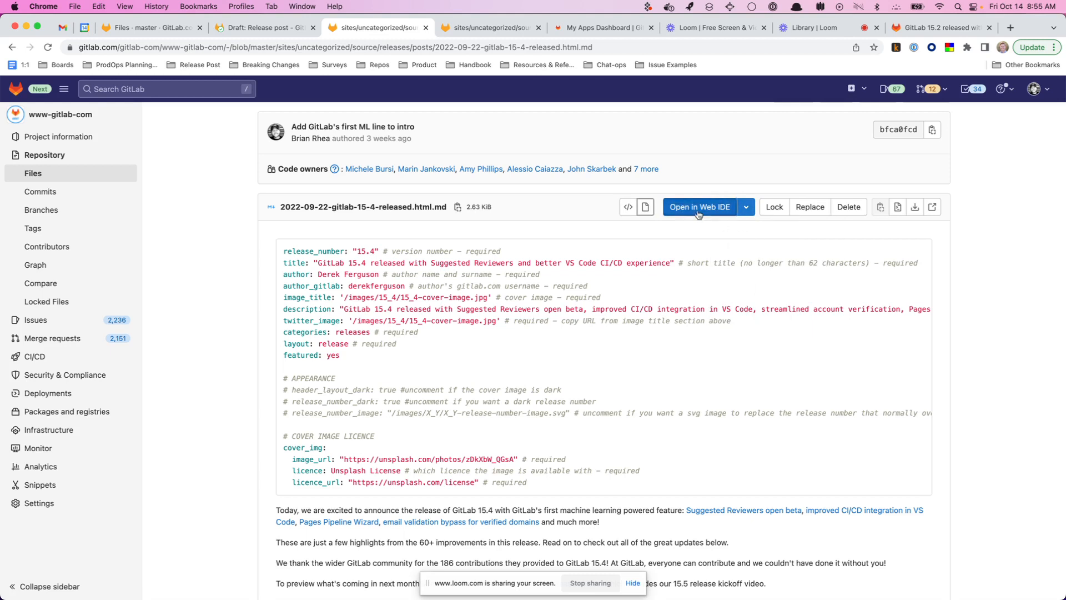
{"action": "left_click", "coordinate": [745, 207]}
{"action": "left_click", "coordinate": [739, 282]}
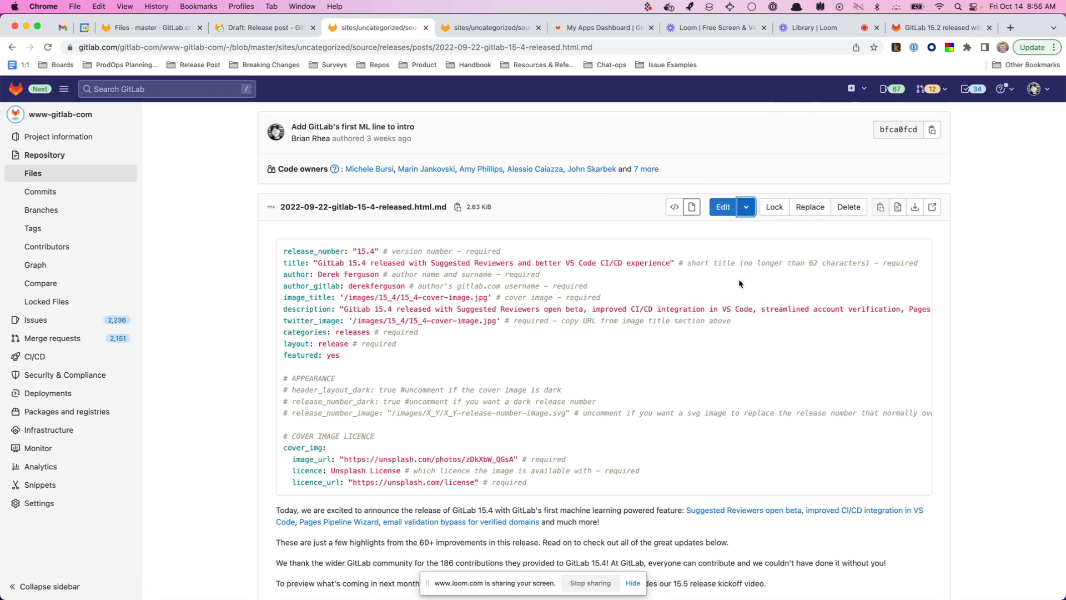
{"action": "left_click", "coordinate": [730, 214]}
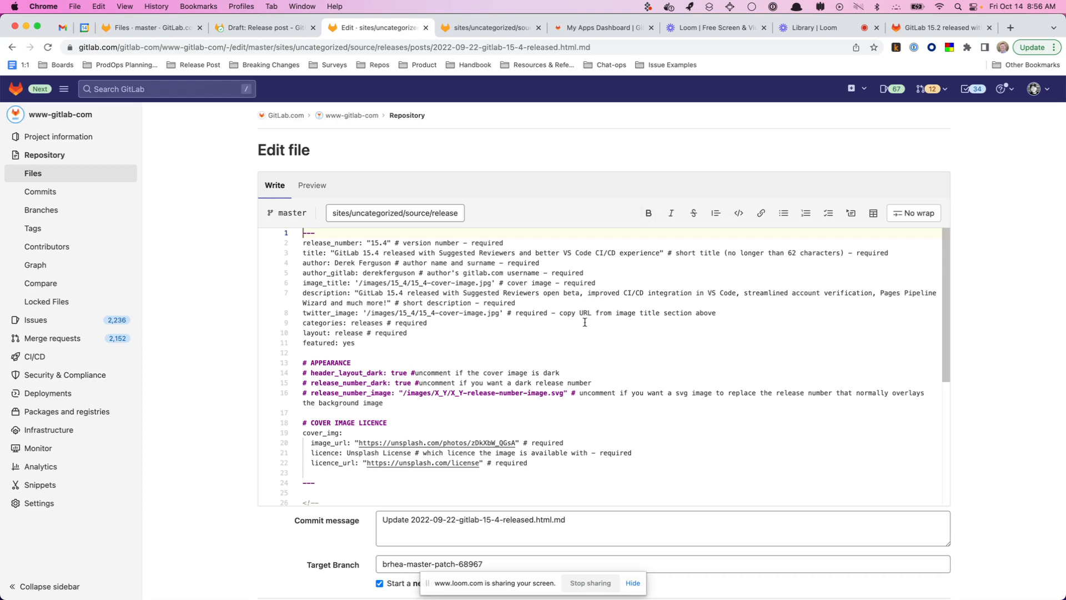
Highlight the introduction paragraphs at the end of the 15.4 release post source
{"action": "scroll", "coordinate": [586, 321], "scroll_direction": "down", "scroll_amount": 5}
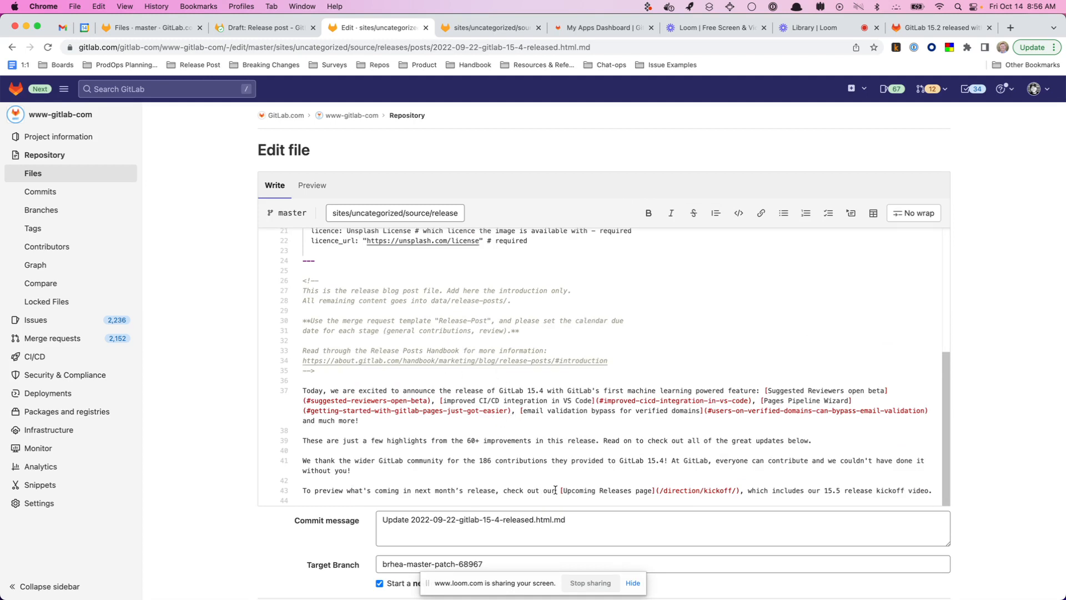
{"action": "left_click_drag", "start_coordinate": [798, 491], "coordinate": [443, 387]}
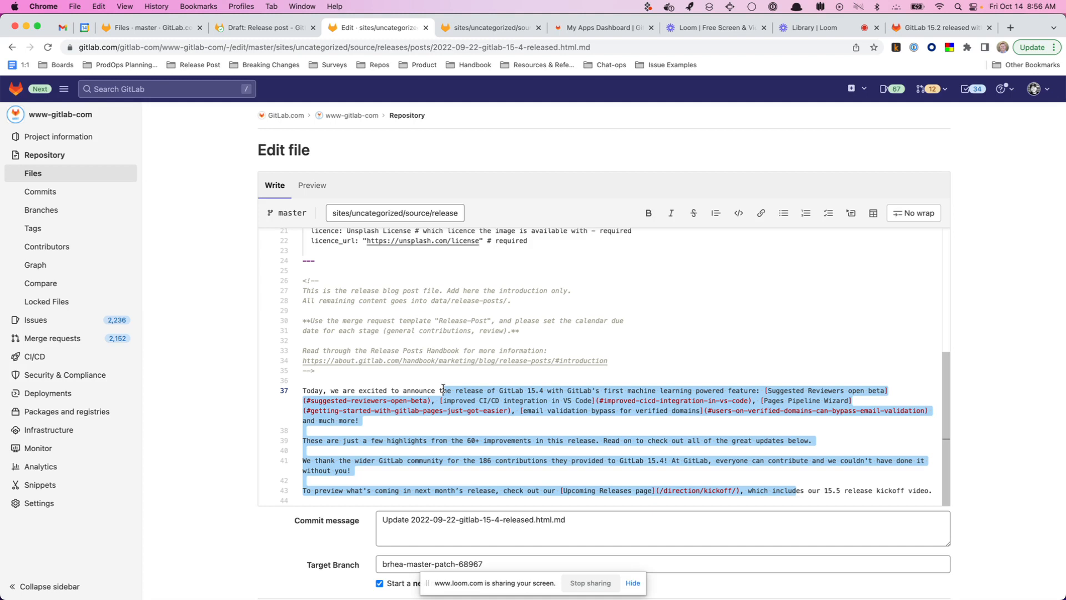
{"action": "left_click", "coordinate": [420, 379]}
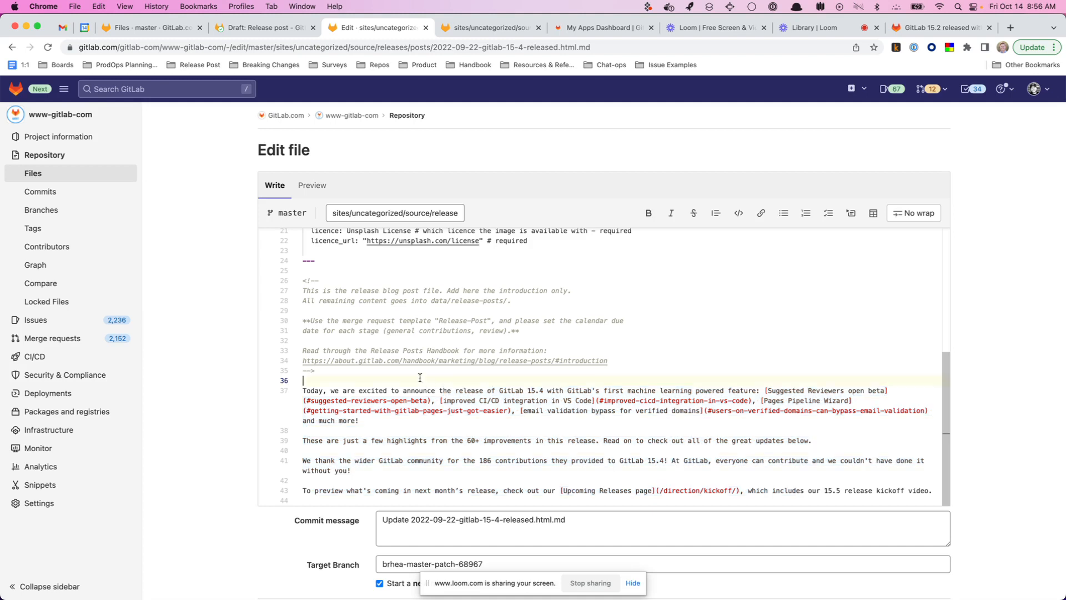
{"action": "key", "text": "Return"}
{"action": "key", "text": "Up"}
{"action": "key", "text": "Return"}
{"action": "type", "text": "asdflaskfs"}
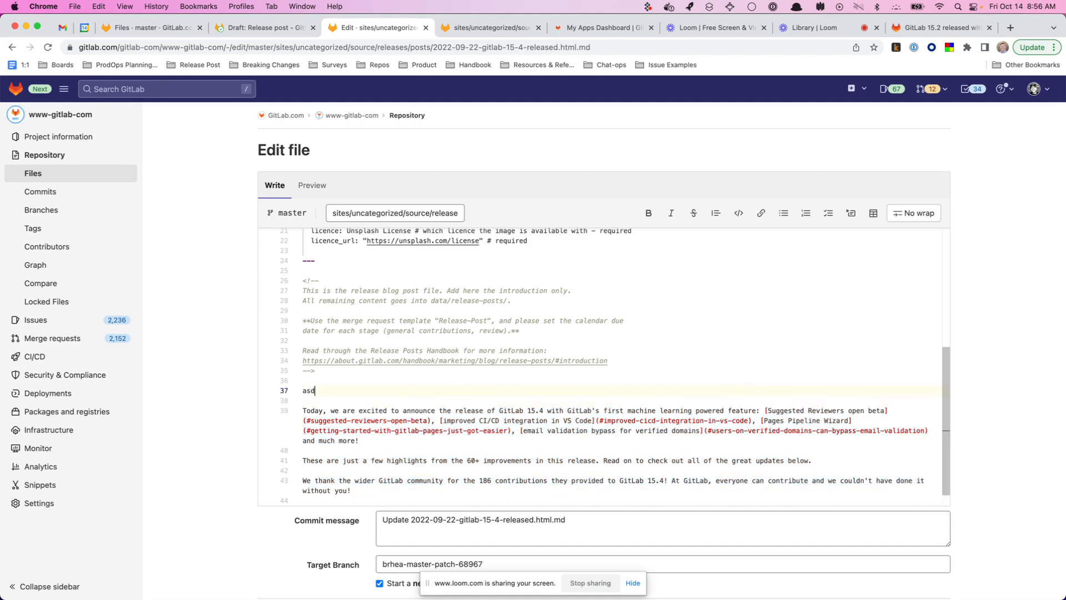
{"action": "key", "text": "super+z"}
{"action": "key", "text": "super+z"}
{"action": "key", "text": "super+z"}
{"action": "key", "text": "super+z"}
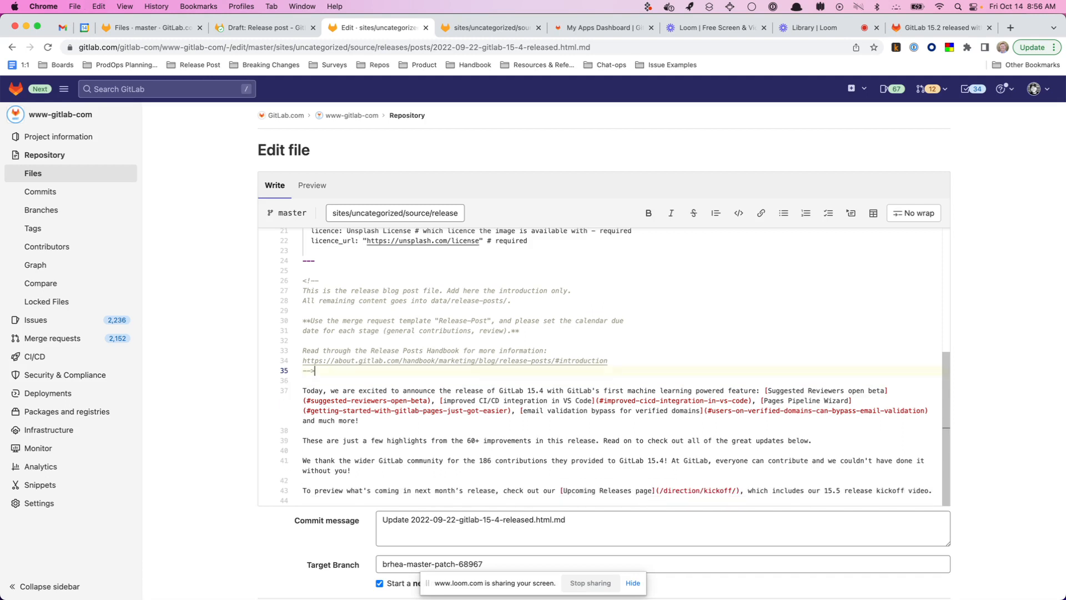
{"action": "key", "text": "Return"}
{"action": "type", "text": "asdfljsdfdsf"}
{"action": "key", "text": "Return"}
{"action": "key", "text": "Return"}
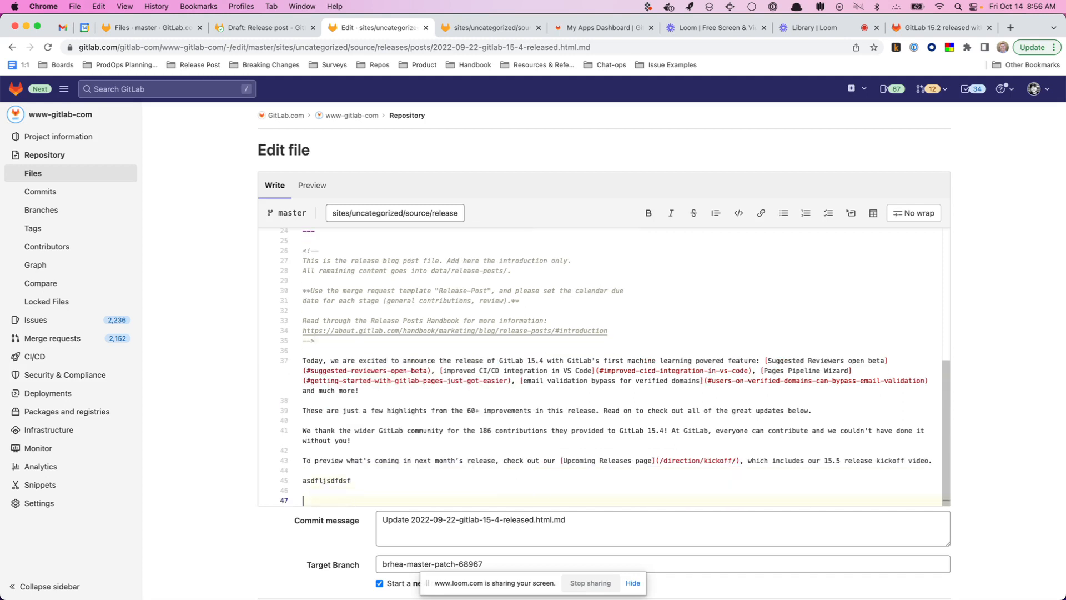
{"action": "key", "text": "BackSpace"}
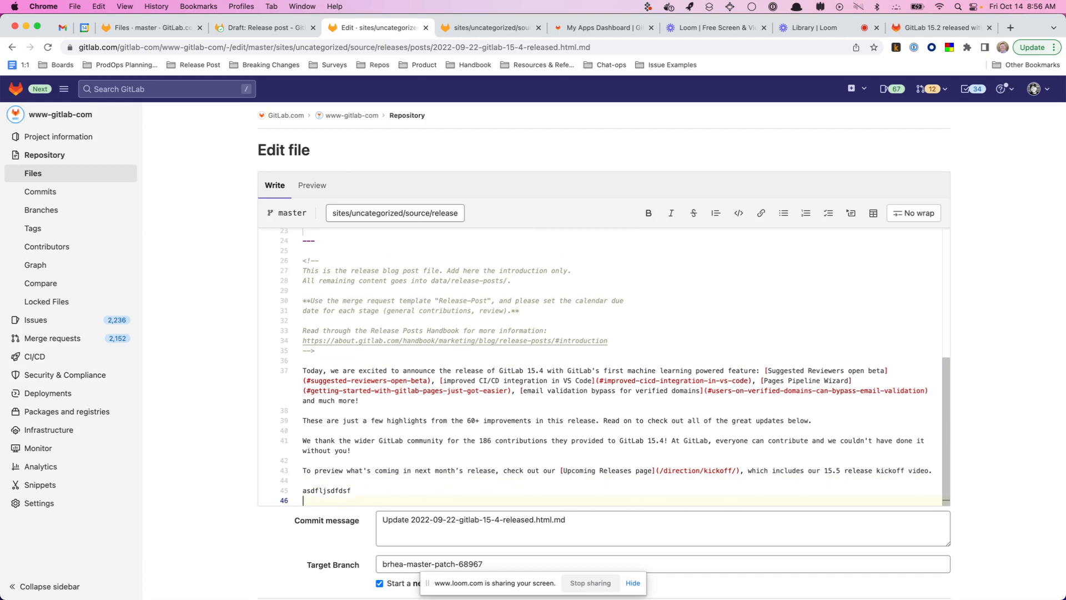
{"action": "key", "text": "super+z"}
{"action": "key", "text": "super+z"}
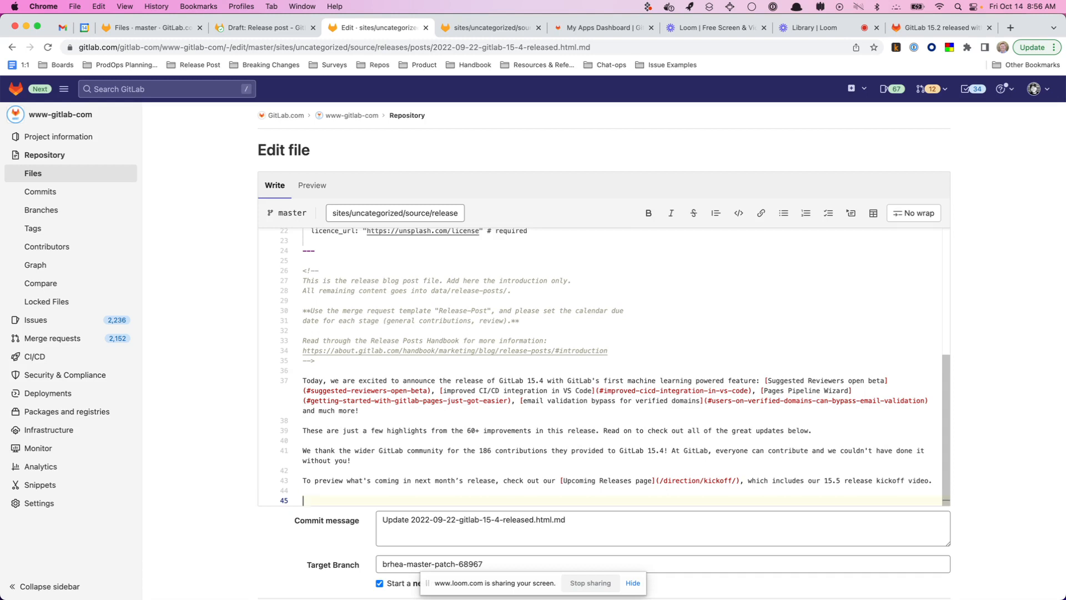
Add the line "Add in your revisions." below the final introduction paragraph of the 15.4 release post
{"action": "type", "text": "Add in your revisions."}
{"action": "key", "text": "Return"}
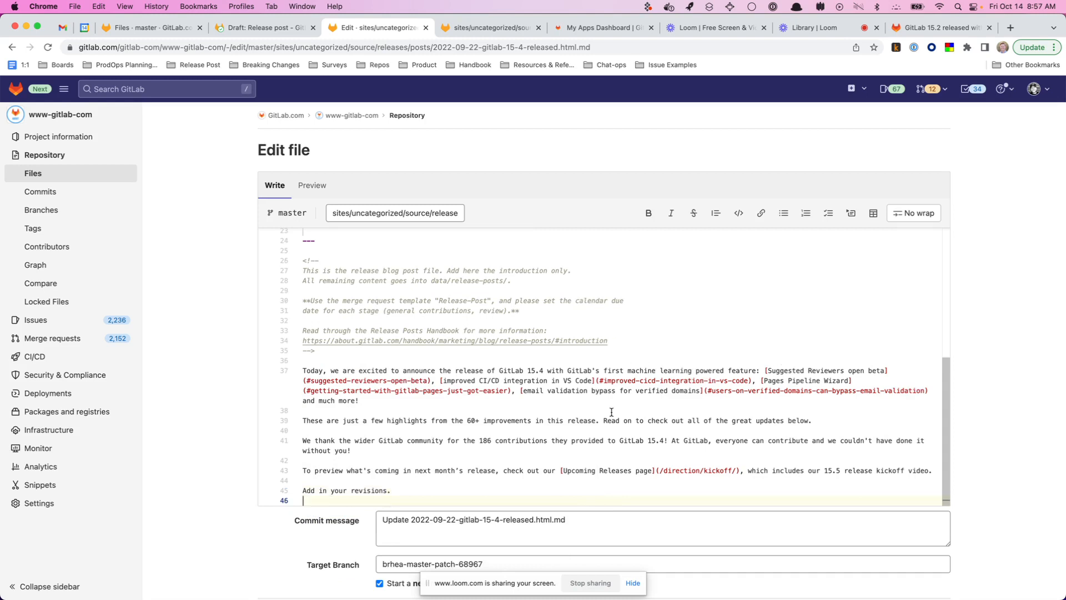
Set the commit message to "Update 15.4 release post intro"
{"action": "scroll", "coordinate": [991, 398], "scroll_direction": "down", "scroll_amount": 3}
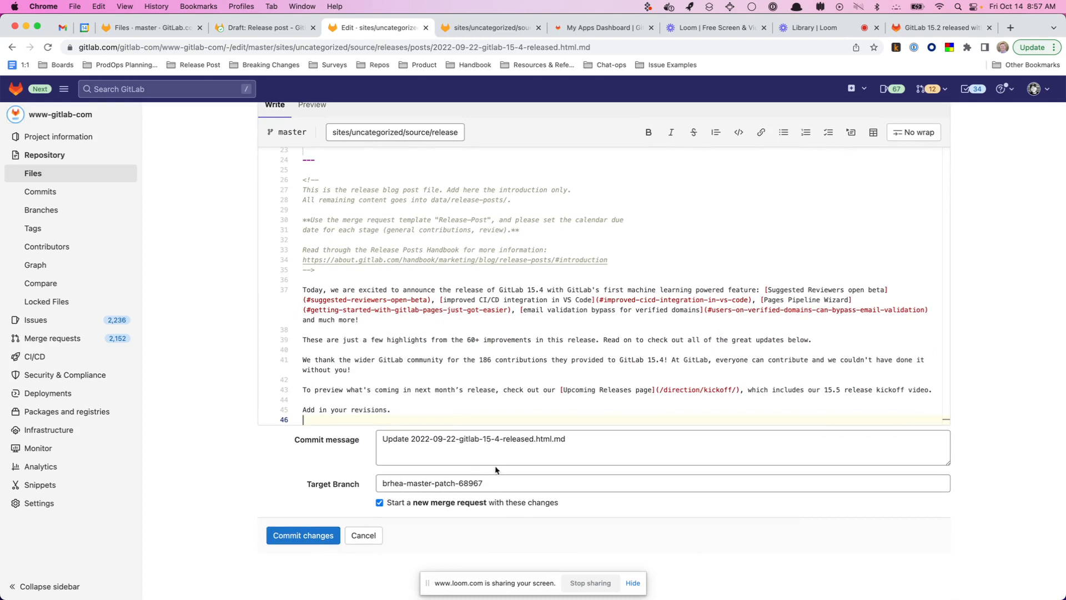
{"action": "left_click", "coordinate": [576, 442]}
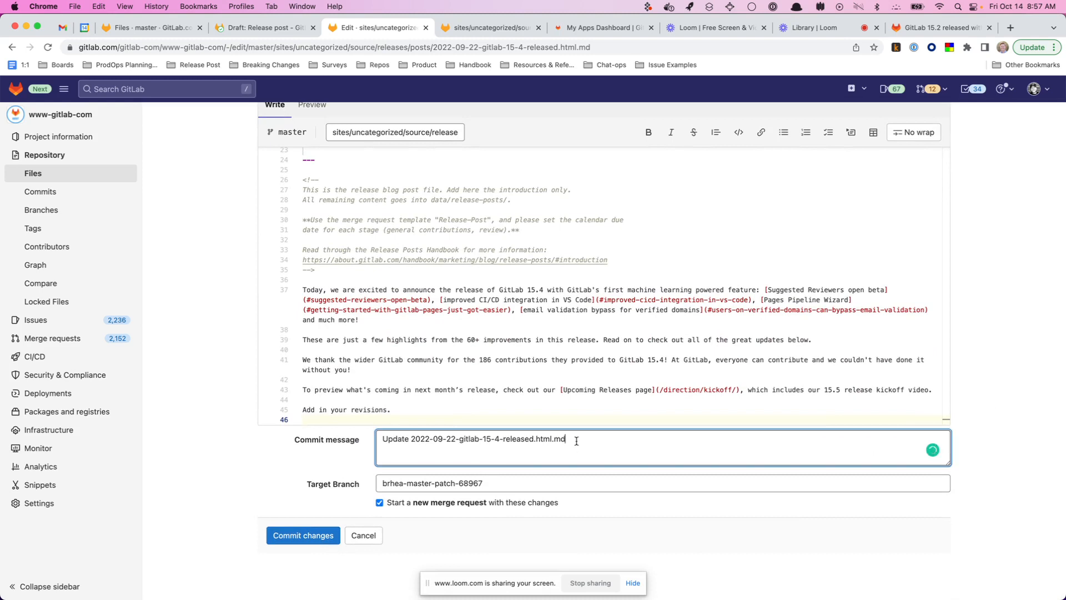
{"action": "left_click", "coordinate": [410, 439], "text": "shift"}
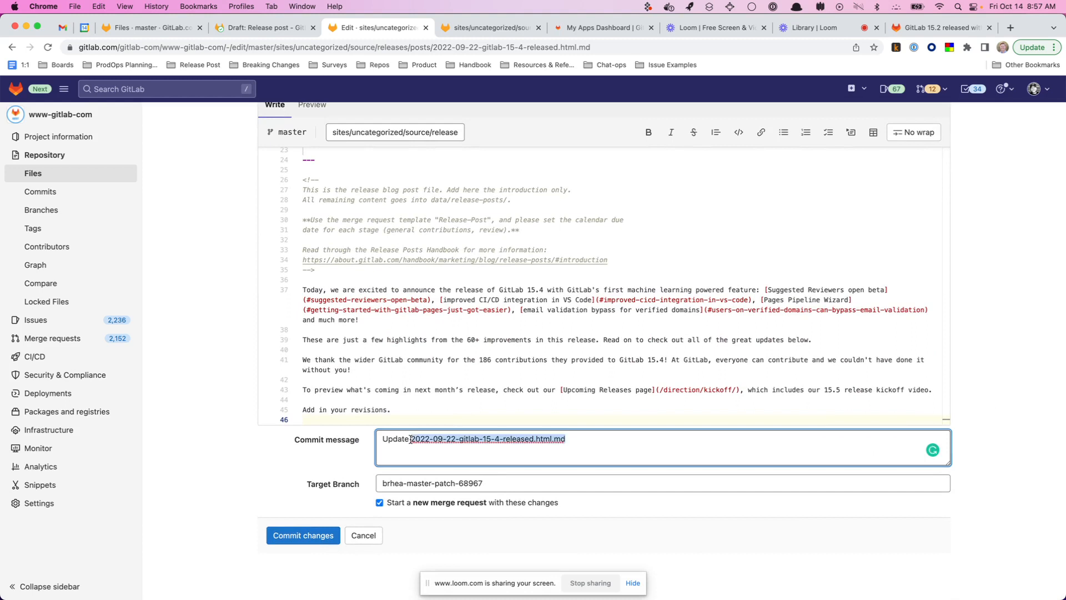
{"action": "type", "text": "15"}
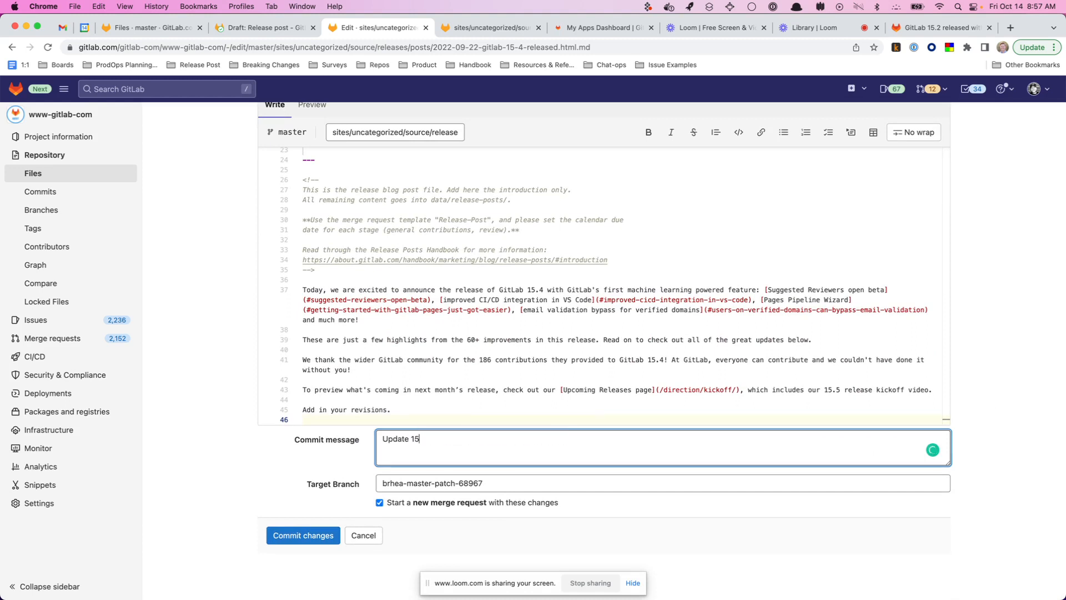
{"action": "type", "text": ".4 release post intro"}
Check the suggested target branch name, keep it, and commit the changes with a new merge request started
{"action": "left_click_drag", "start_coordinate": [490, 482], "coordinate": [367, 484]}
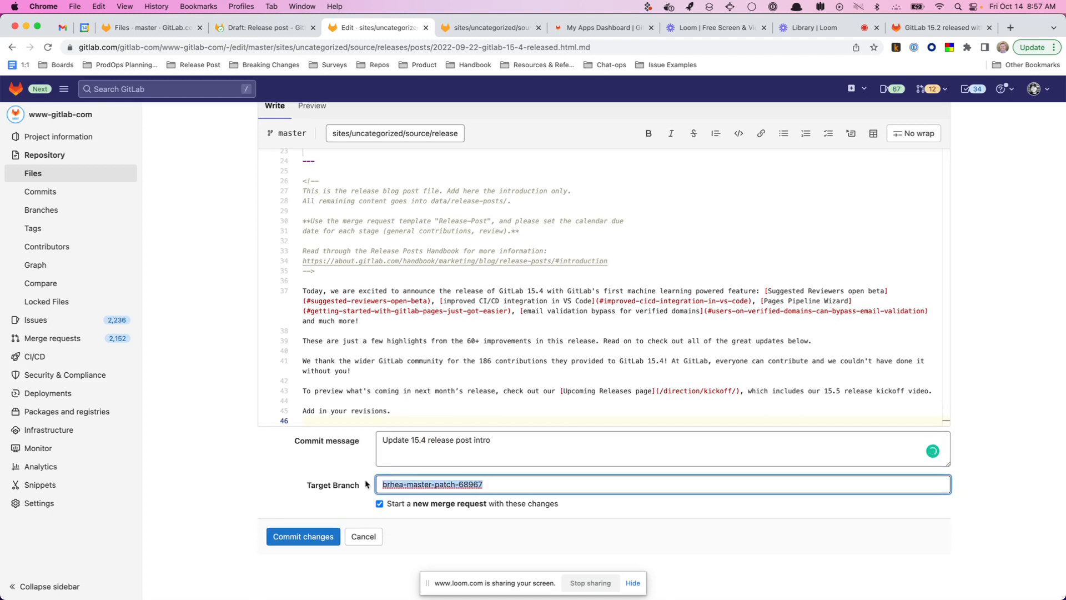
{"action": "left_click", "coordinate": [448, 512]}
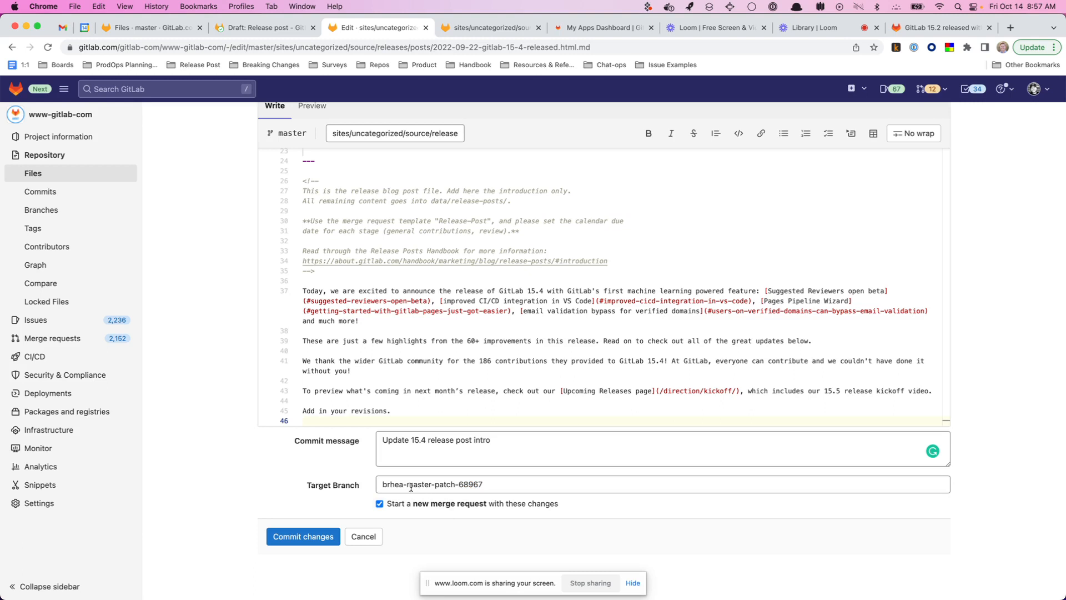
{"action": "left_click_drag", "start_coordinate": [406, 484], "coordinate": [546, 496]}
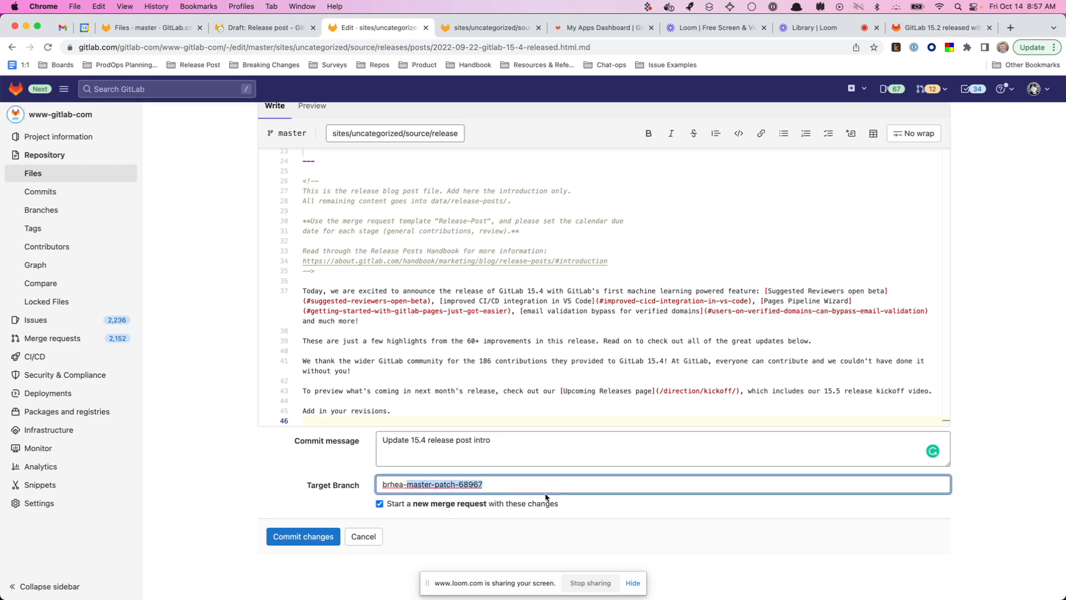
{"action": "left_click", "coordinate": [573, 504]}
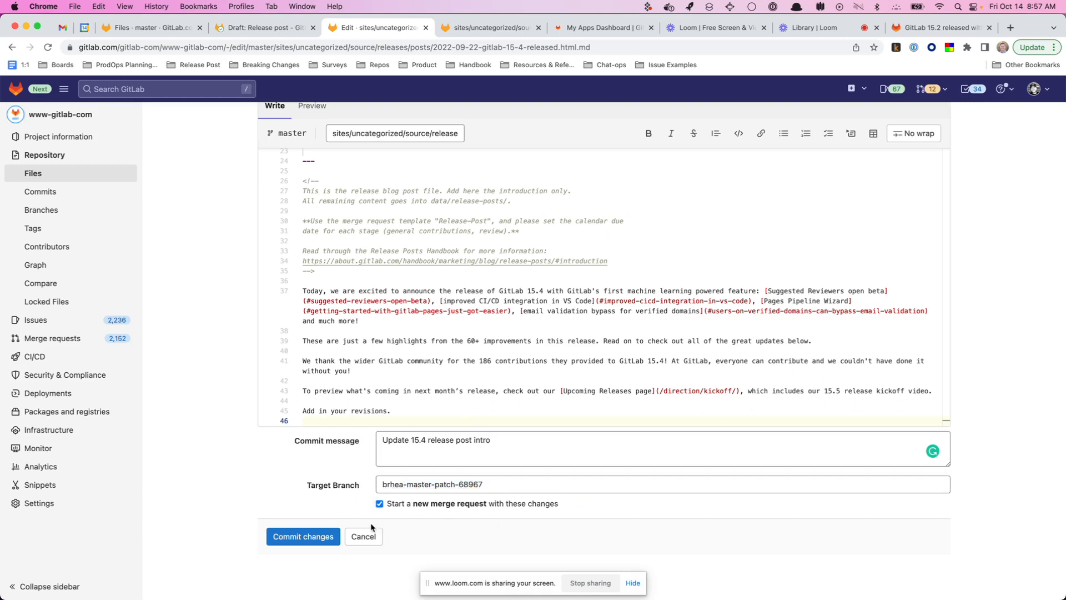
{"action": "left_click", "coordinate": [334, 537]}
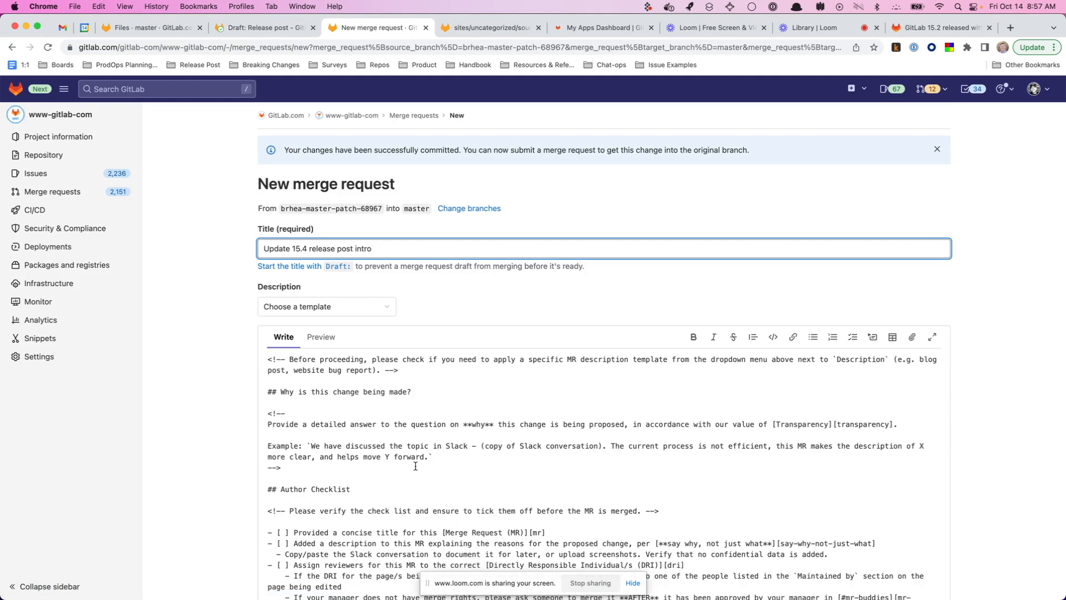
Review the new merge request's title, default description and list of description templates without choosing a template
{"action": "left_click_drag", "start_coordinate": [383, 252], "coordinate": [236, 245]}
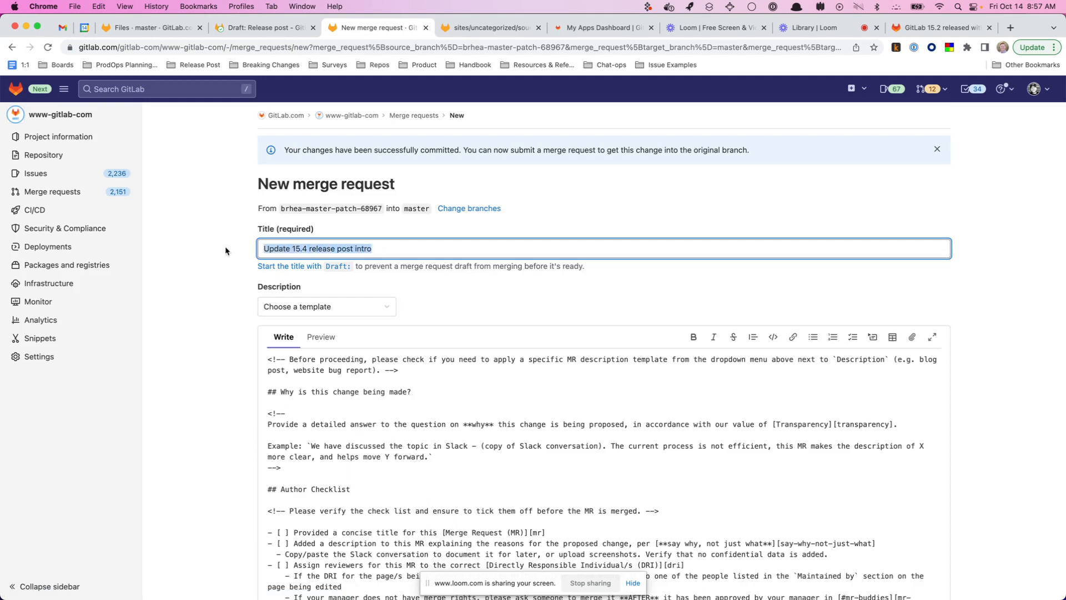
{"action": "left_click", "coordinate": [210, 284]}
{"action": "scroll", "coordinate": [435, 377], "scroll_direction": "down", "scroll_amount": 5}
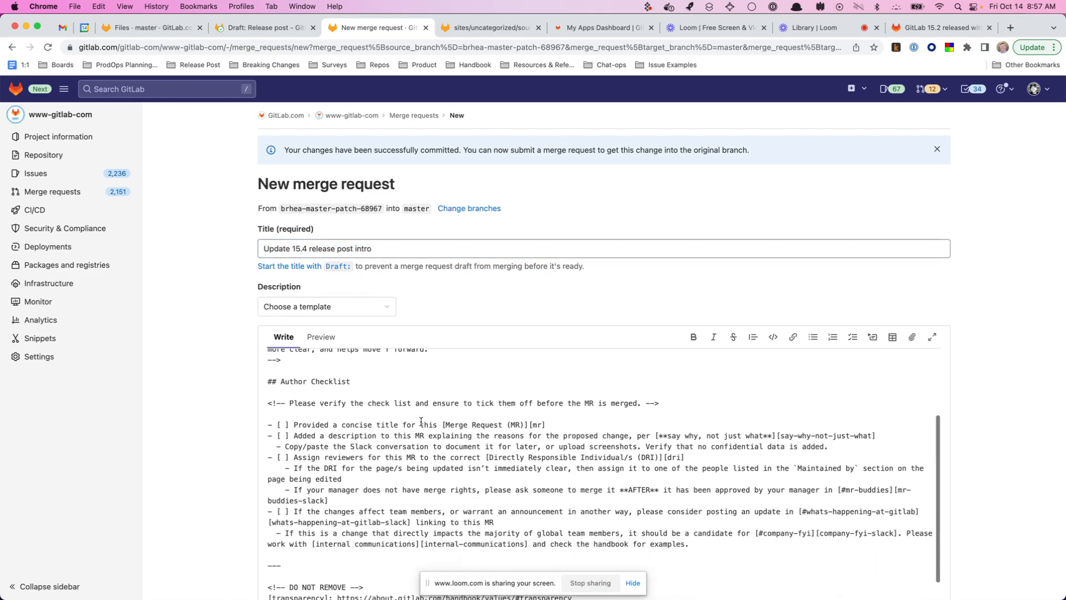
{"action": "scroll", "coordinate": [396, 430], "scroll_direction": "up", "scroll_amount": 5}
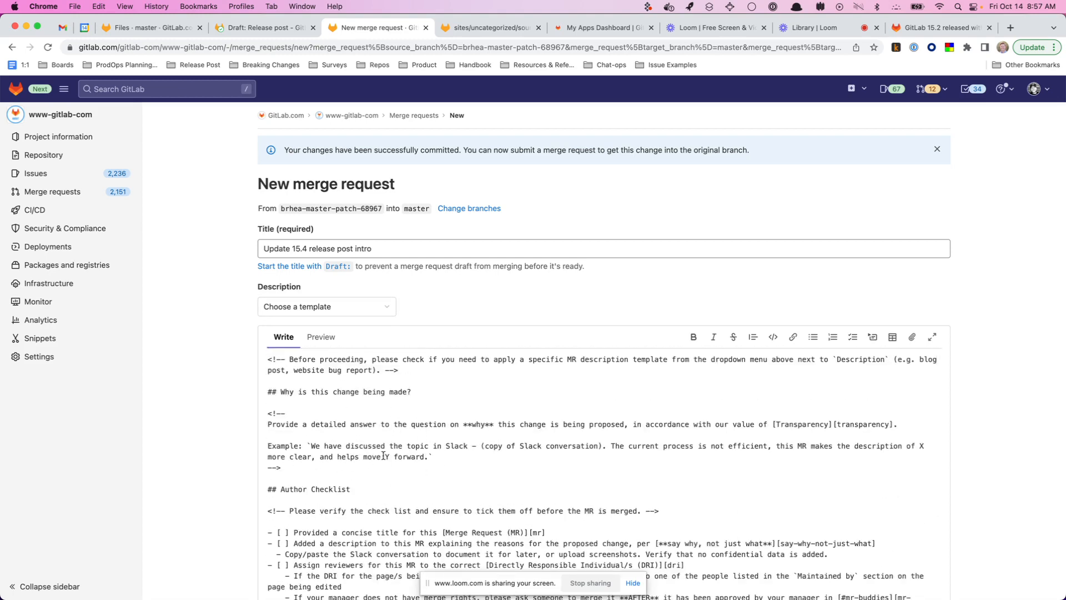
{"action": "left_click", "coordinate": [379, 307]}
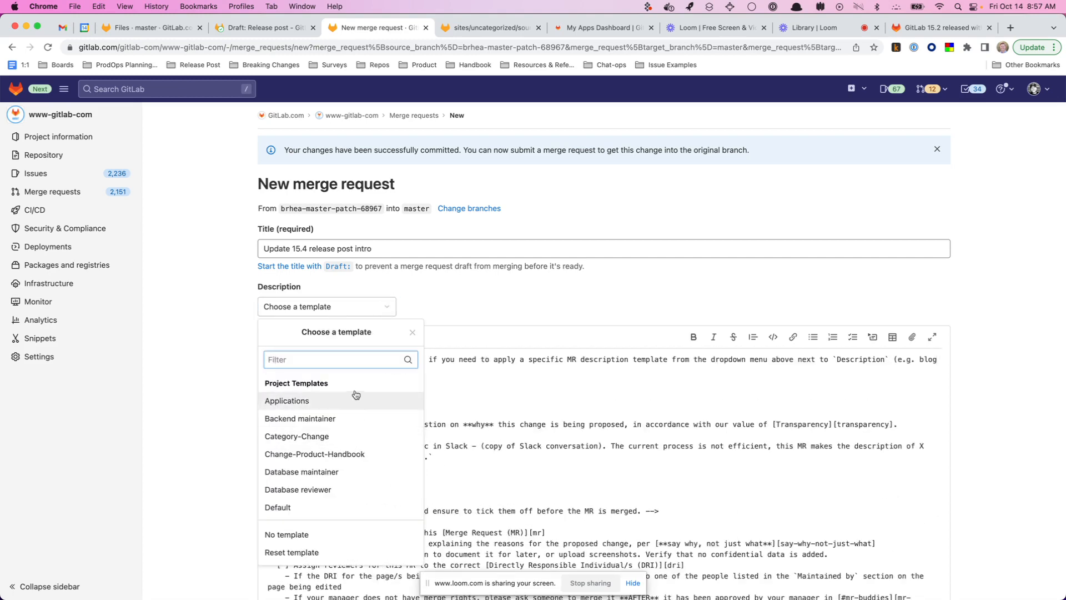
{"action": "left_click", "coordinate": [477, 289]}
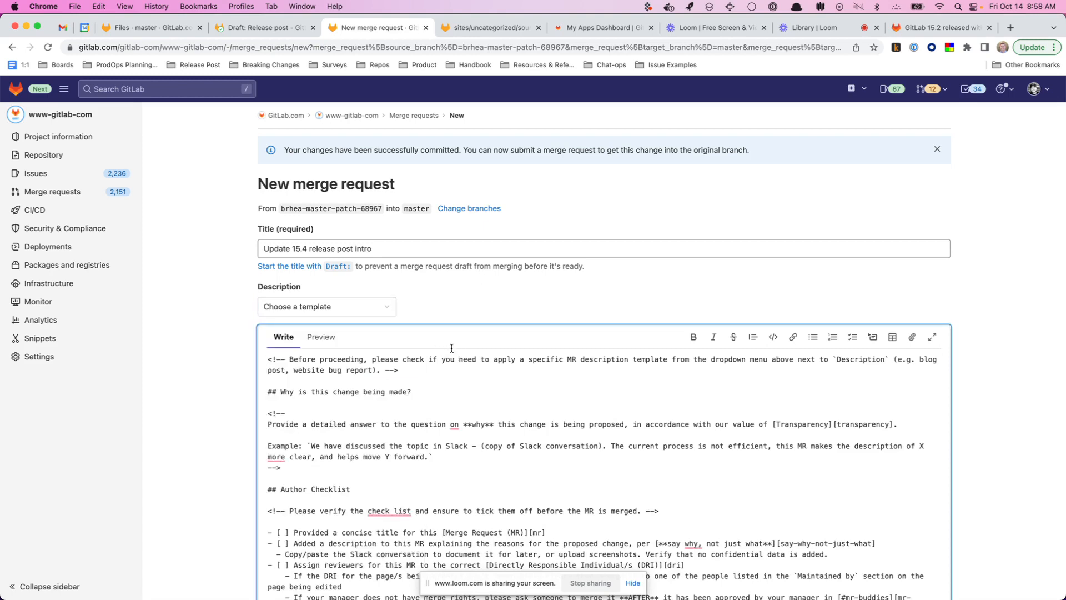
Assign the merge request to yourself, leave the milestone unset, and create the merge request
{"action": "scroll", "coordinate": [245, 451], "scroll_direction": "down", "scroll_amount": 3}
{"action": "scroll", "coordinate": [246, 451], "scroll_direction": "down", "scroll_amount": 8}
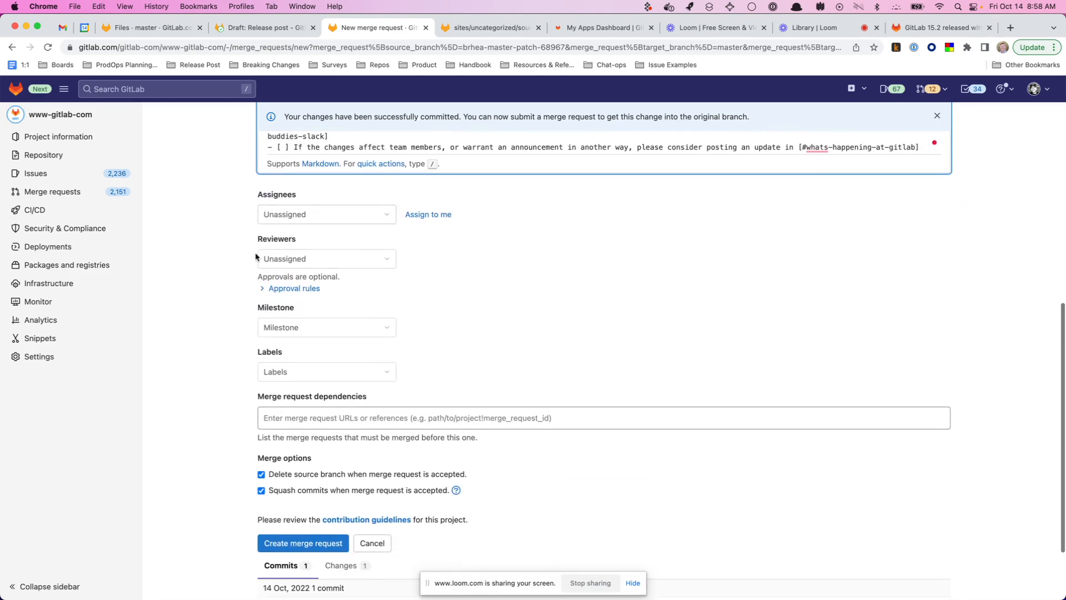
{"action": "left_click", "coordinate": [432, 218]}
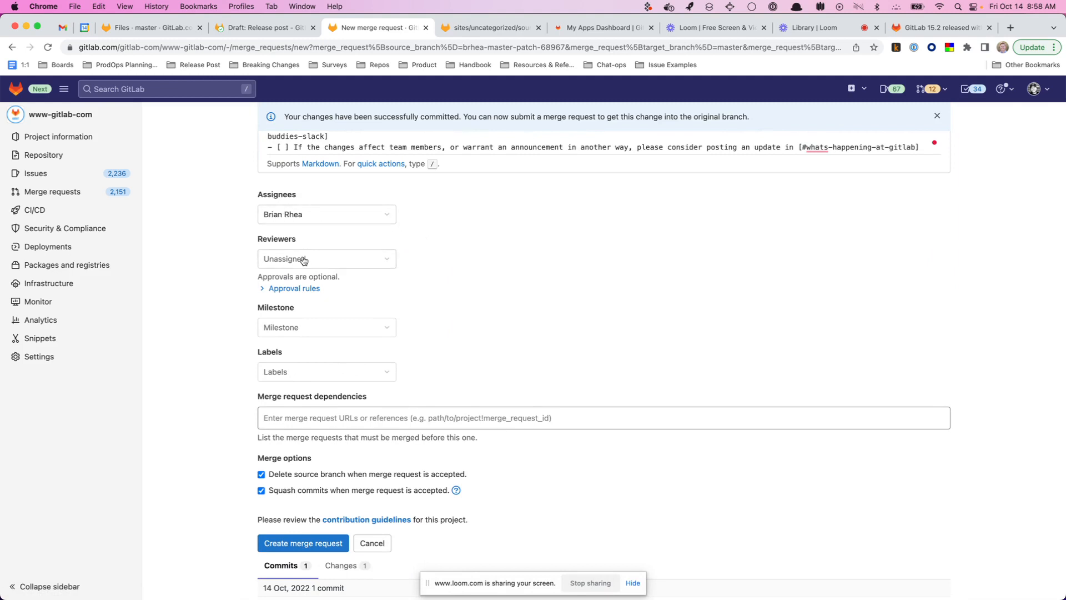
{"action": "left_click", "coordinate": [309, 328]}
{"action": "left_click", "coordinate": [460, 329]}
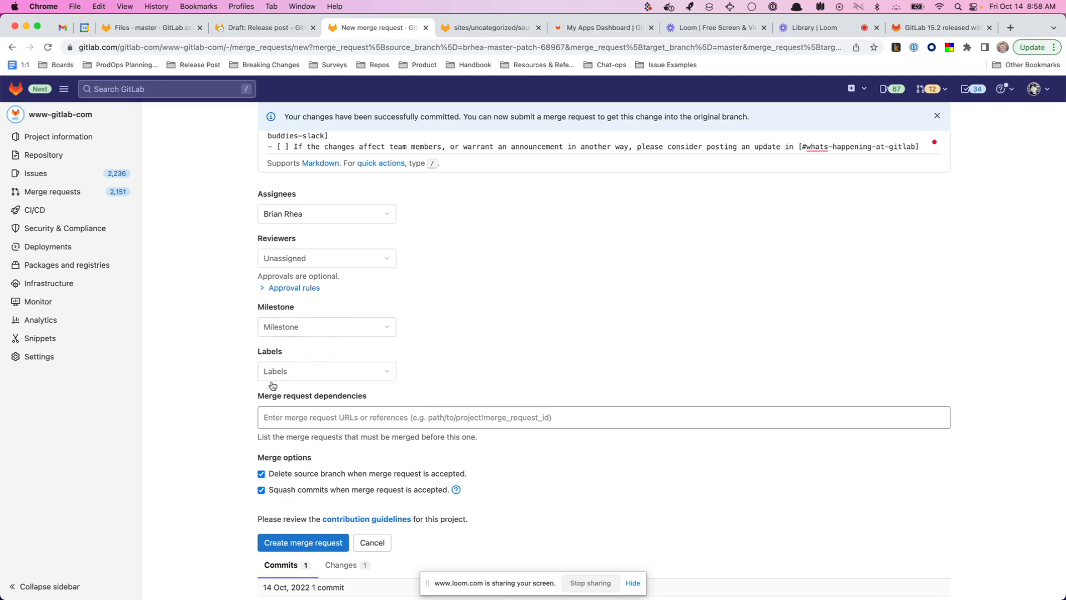
{"action": "left_click", "coordinate": [306, 544]}
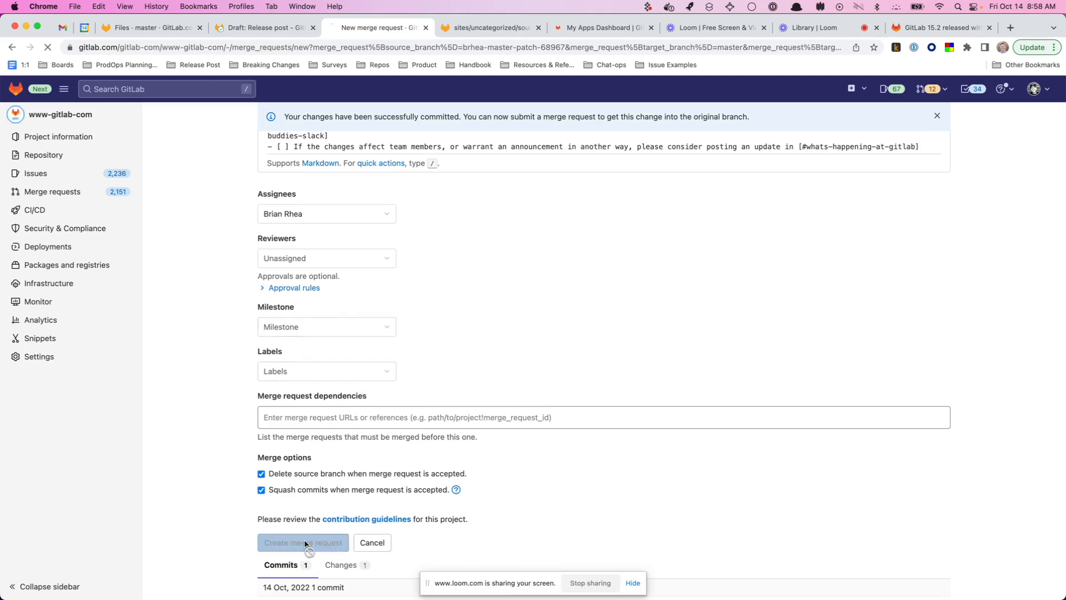